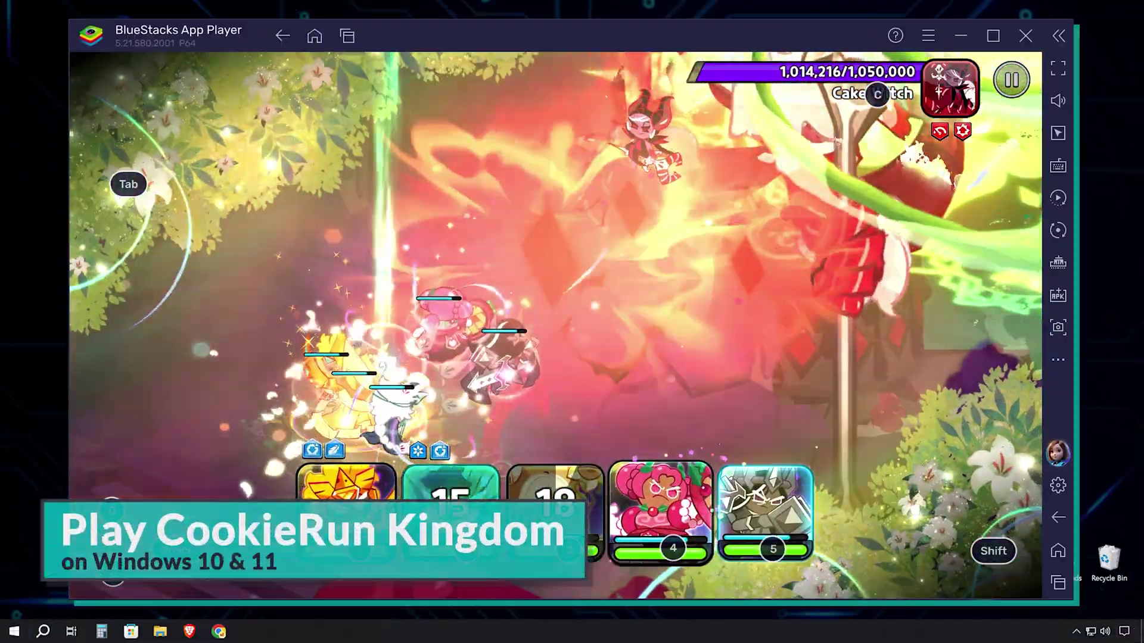
# Fire the cookies' skills 4, 5, 1, 2 and 5 at the boss as each becomes ready.
pyautogui.press('4')
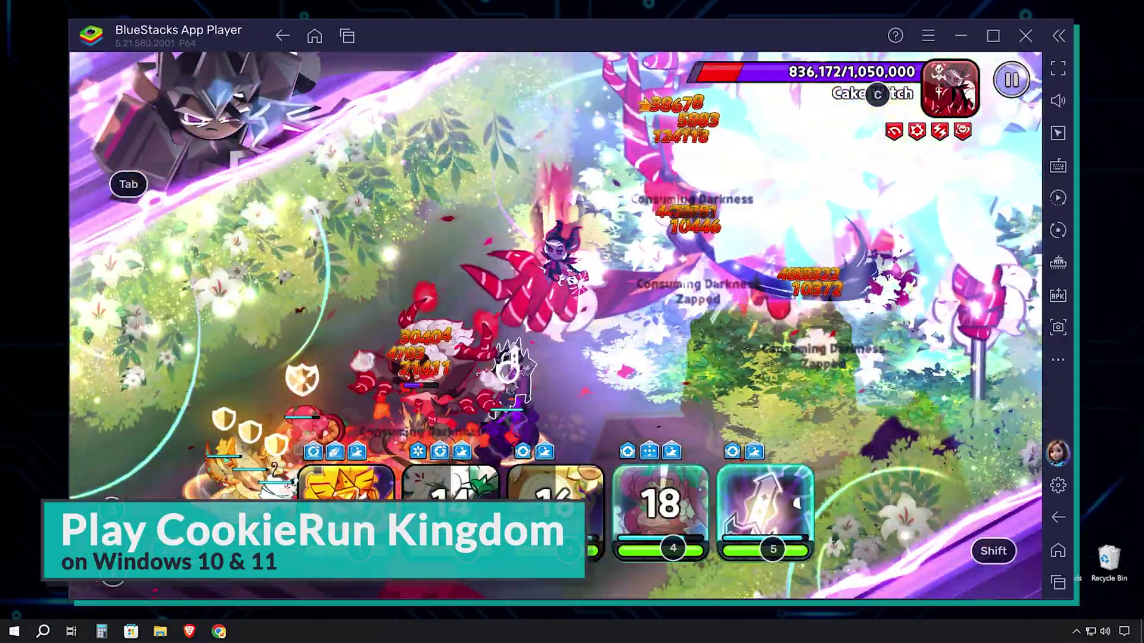
pyautogui.press('5')
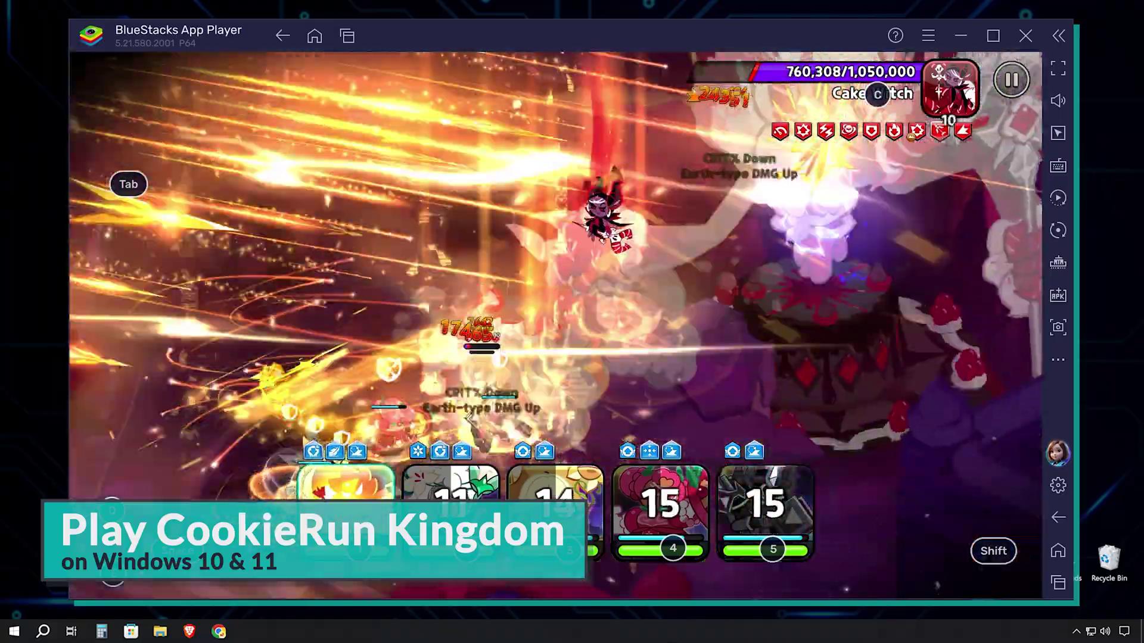
pyautogui.press('1')
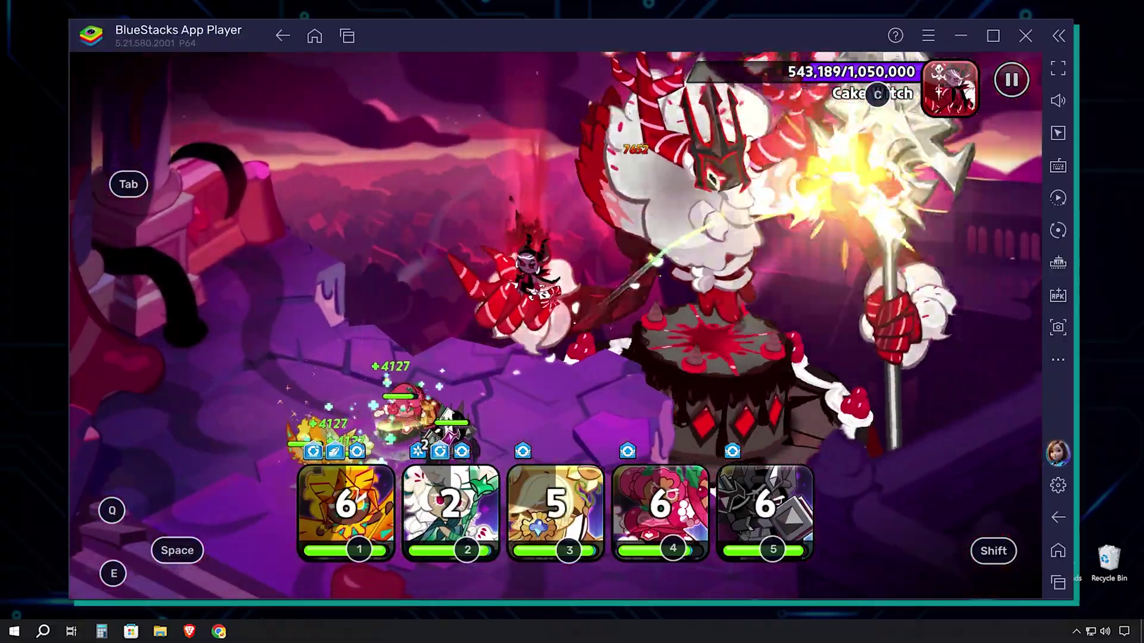
pyautogui.press('2')
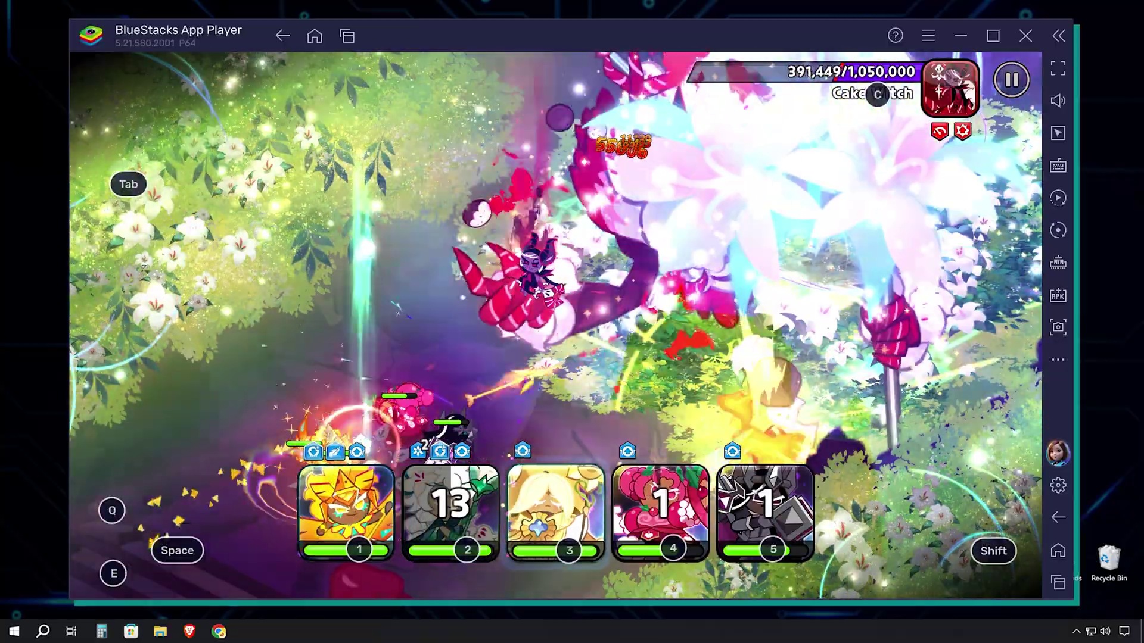
pyautogui.press('5')
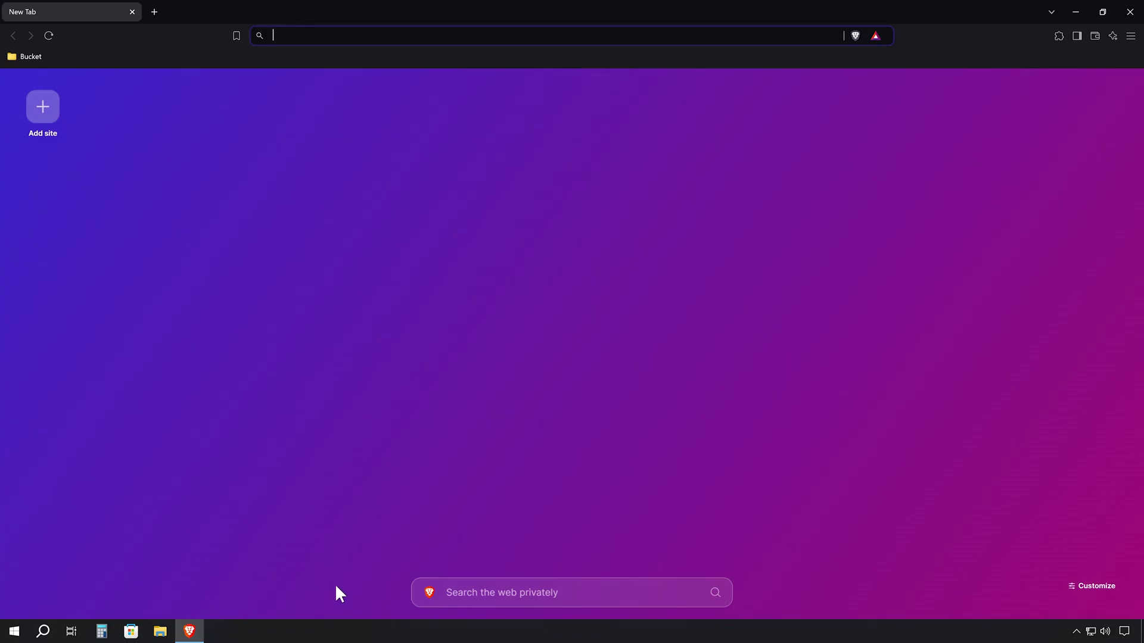
# Search Brave for 'bluestacks' and open the bluestacks.com result.
pyautogui.click(492, 594)
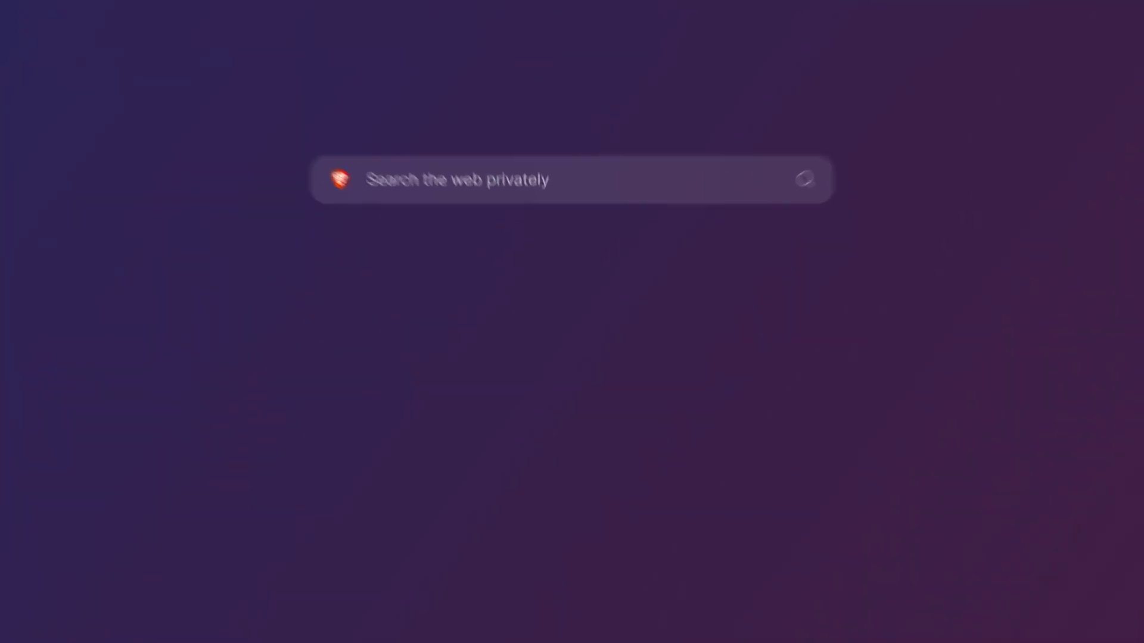
pyautogui.write('bluestacks')
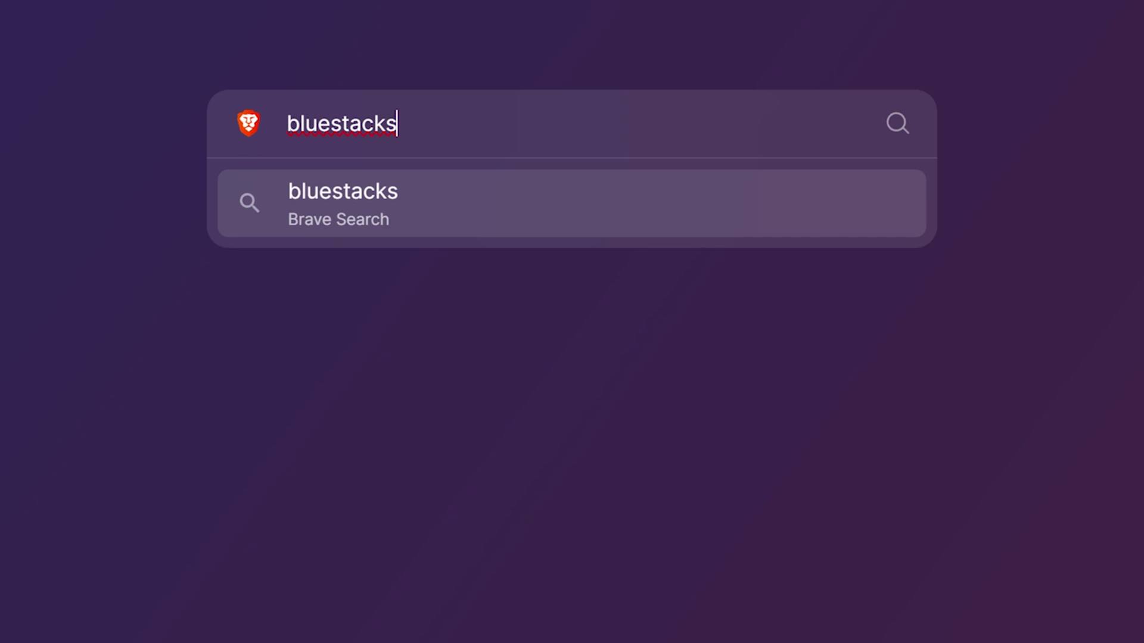
pyautogui.press('Return')
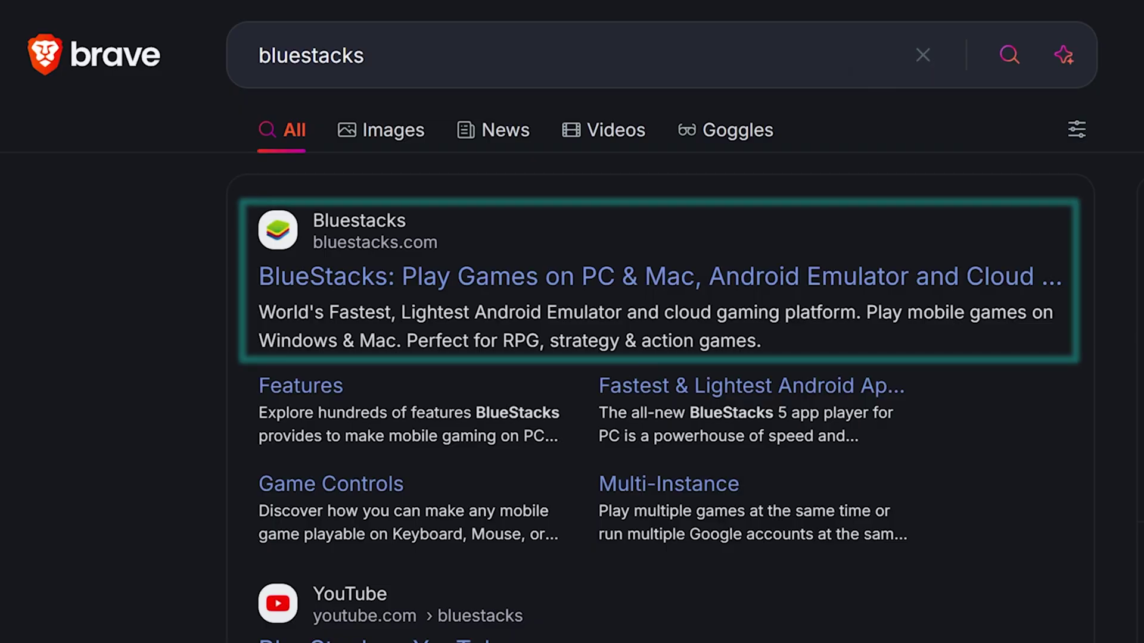
pyautogui.click(673, 277)
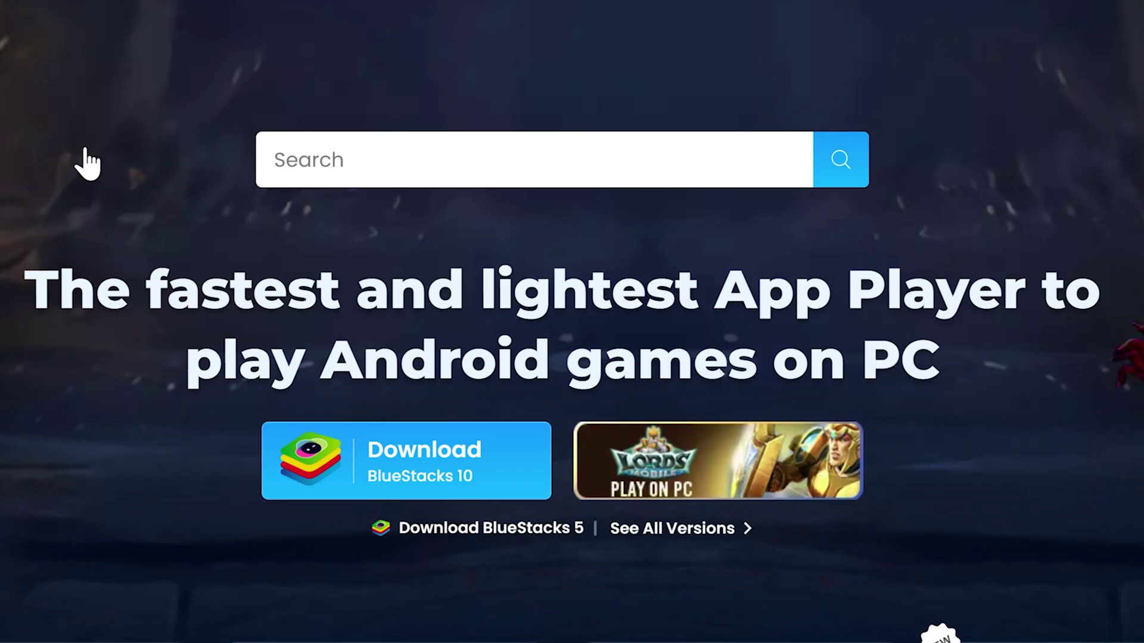
# Search the BlueStacks site for 'cookierun kingdom' and open the CookieRun: Kingdom game page.
pyautogui.click(397, 159)
pyautogui.write('cookie')
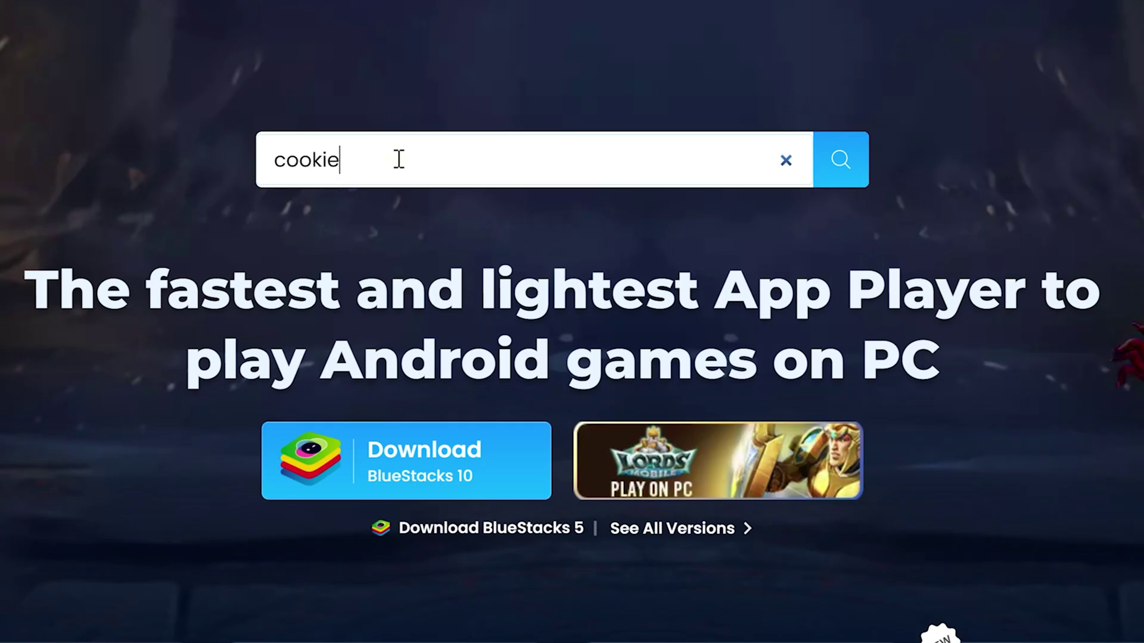
pyautogui.write('run kingdo')
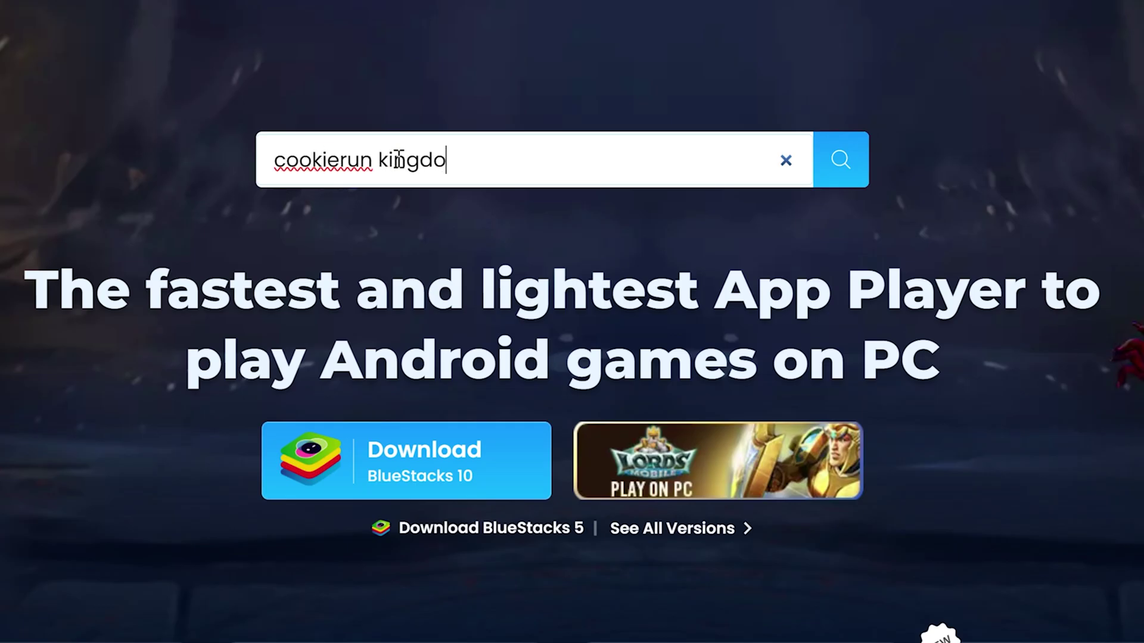
pyautogui.write('m')
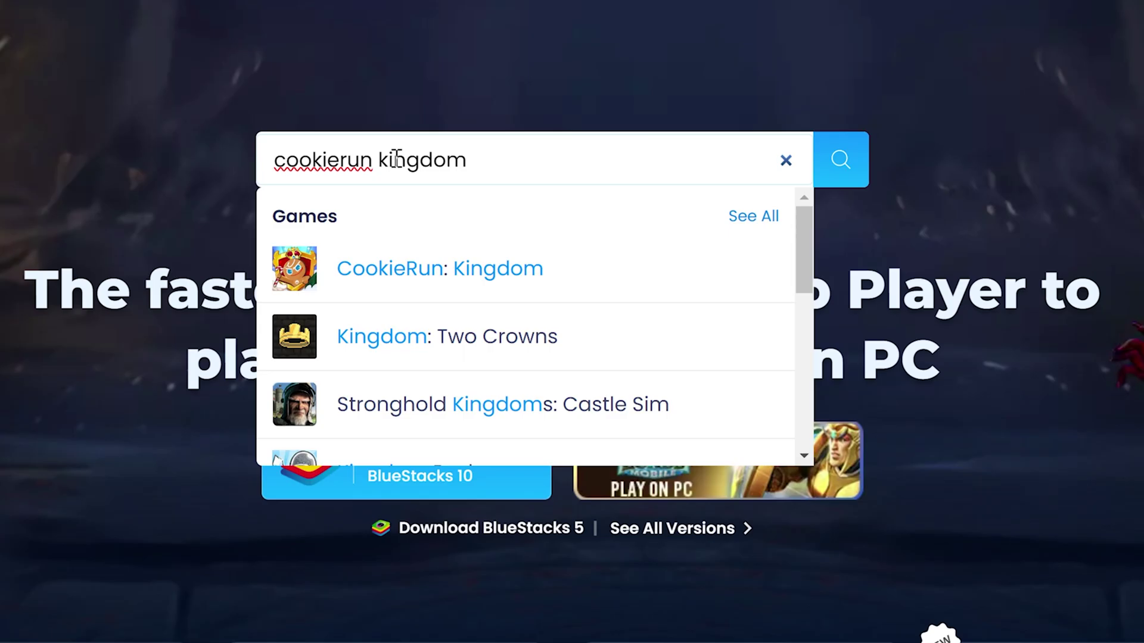
pyautogui.click(441, 271)
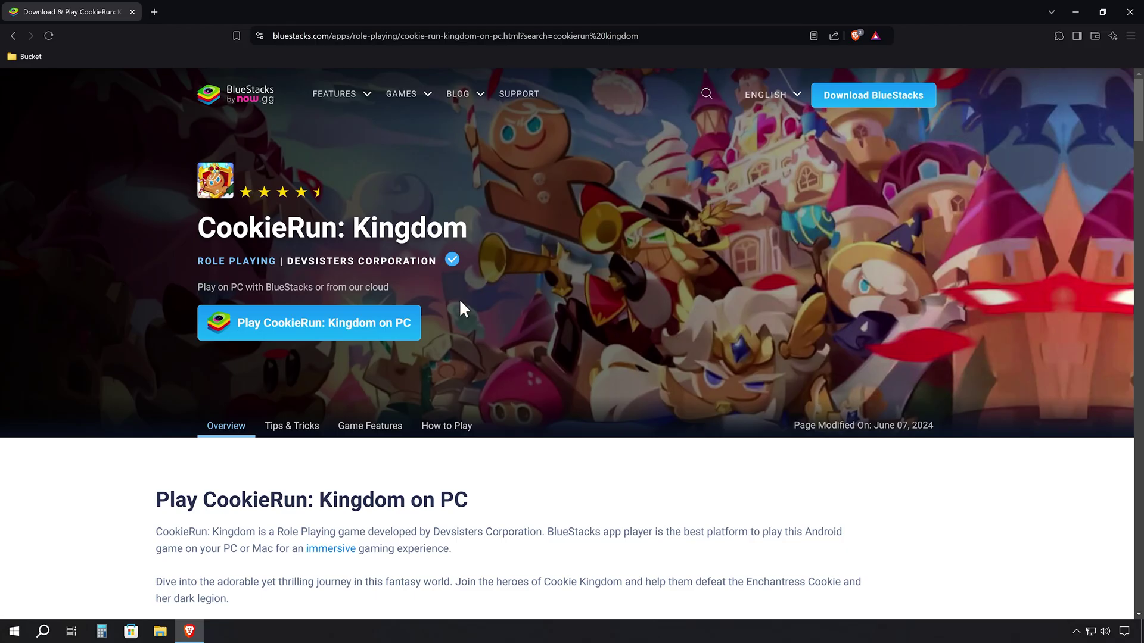
# Save the BlueStacks 10 installer from Play CookieRun: Kingdom on PC to Downloads and run it.
pyautogui.click(409, 337)
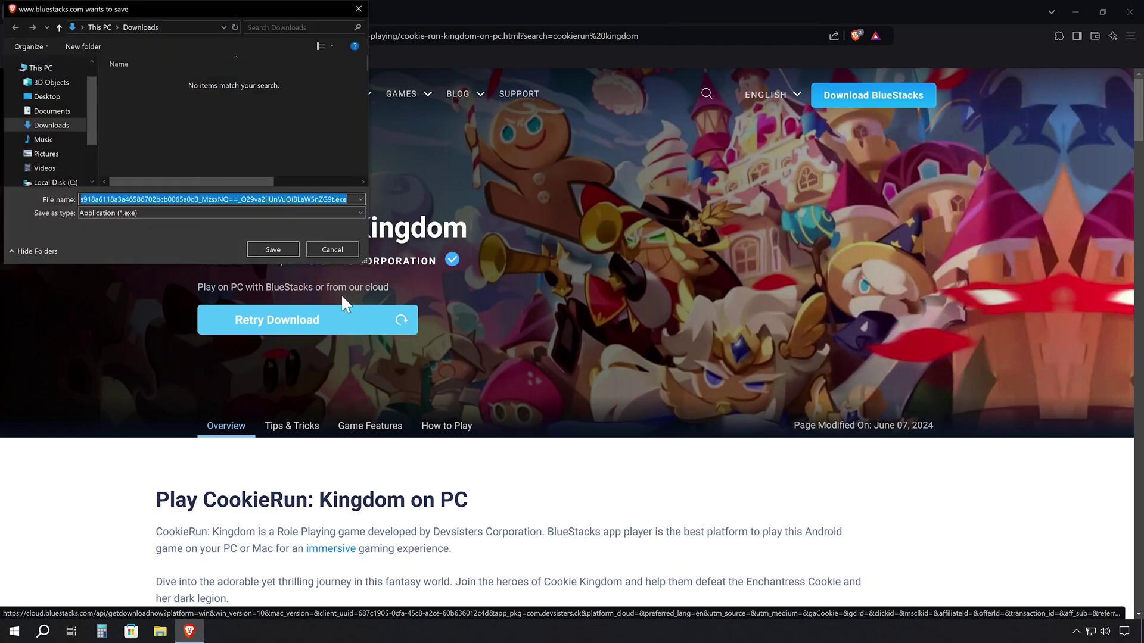
pyautogui.click(288, 251)
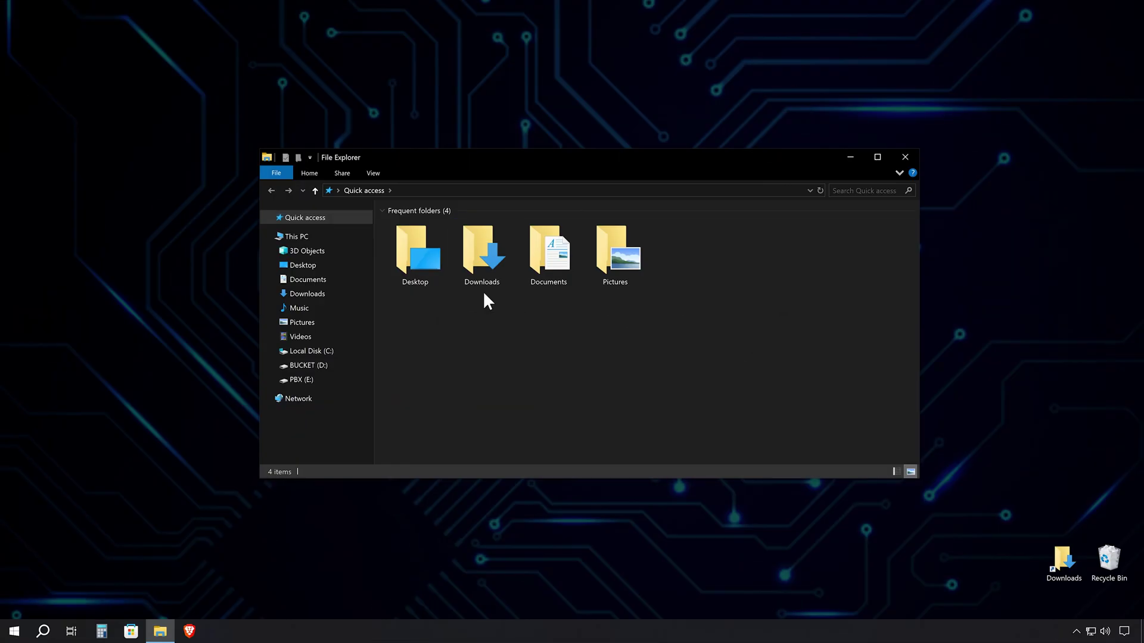
pyautogui.doubleClick(481, 270)
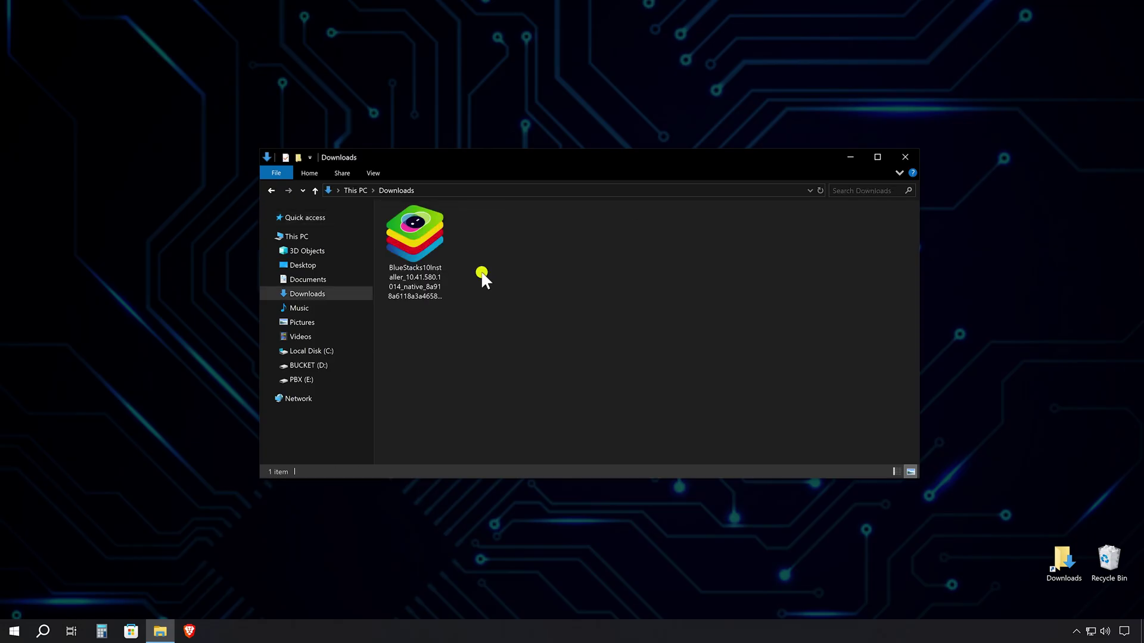
pyautogui.doubleClick(427, 256)
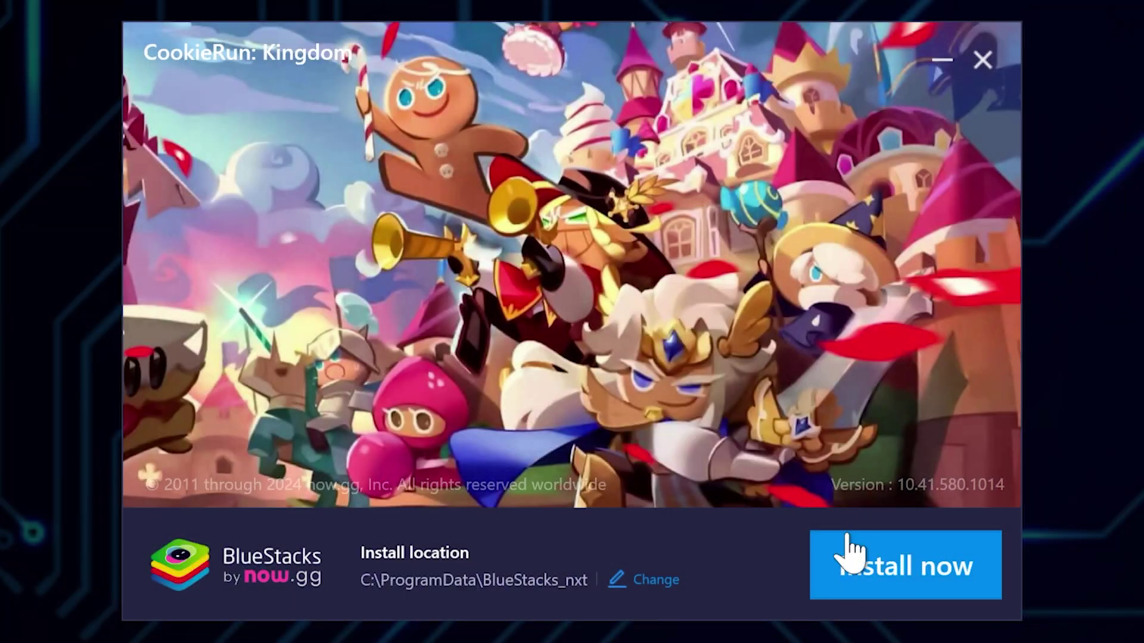
# Choose Install now in the installer and agree to the BlueStacks Terms of Use.
pyautogui.click(850, 551)
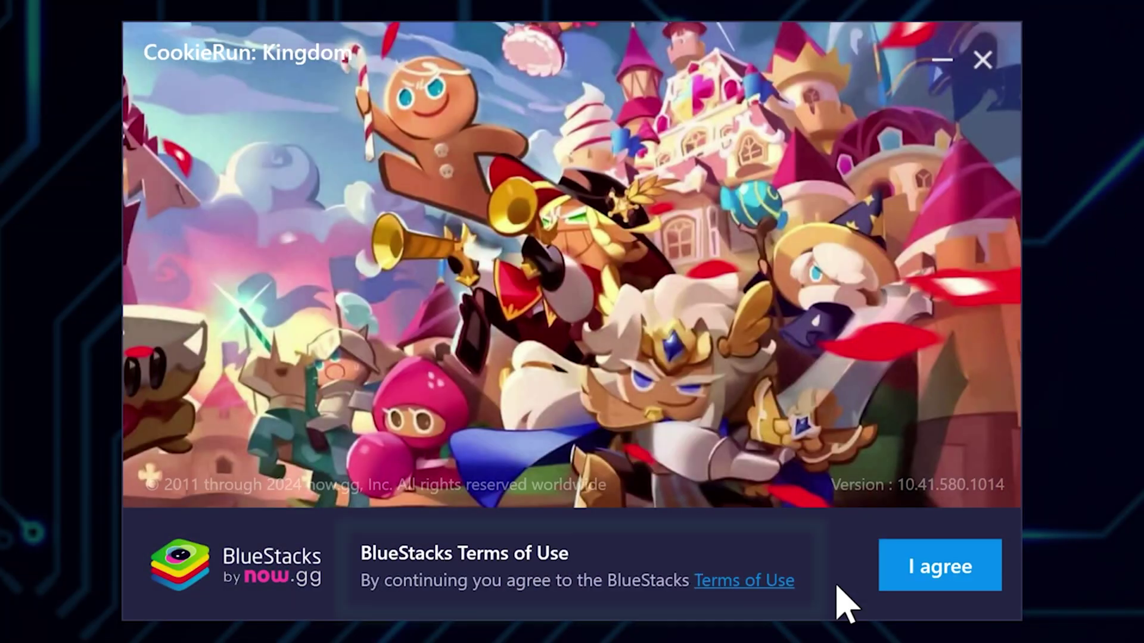
pyautogui.click(921, 582)
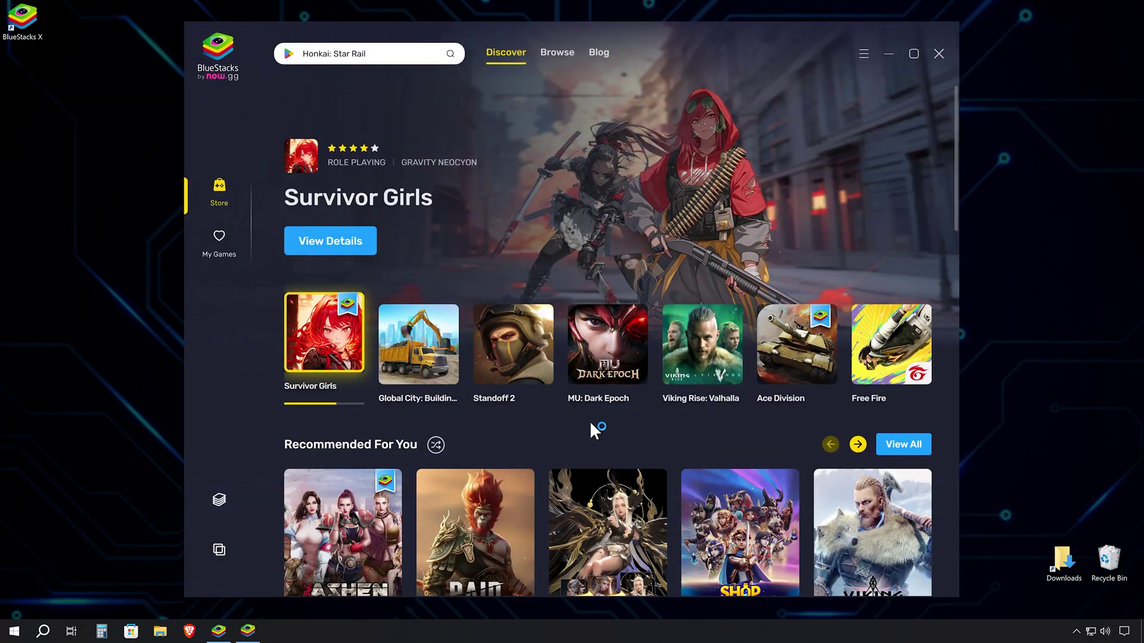
# Minimize BlueStacks X and choose Install from Google Play for CookieRun: Kingdom in App Player.
pyautogui.click(893, 64)
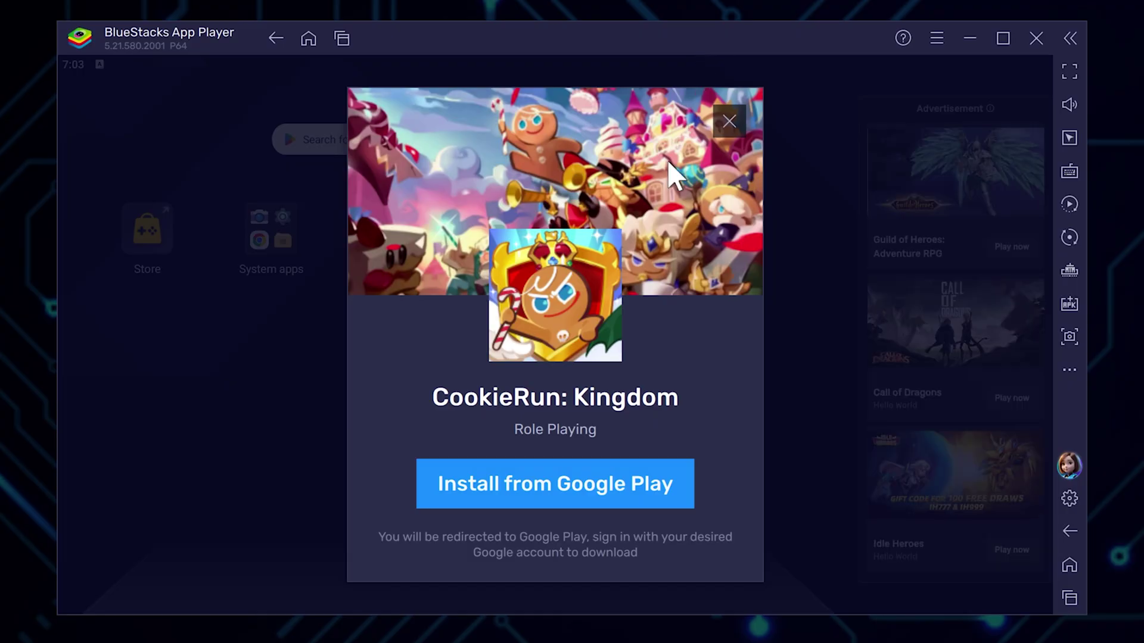
pyautogui.click(593, 500)
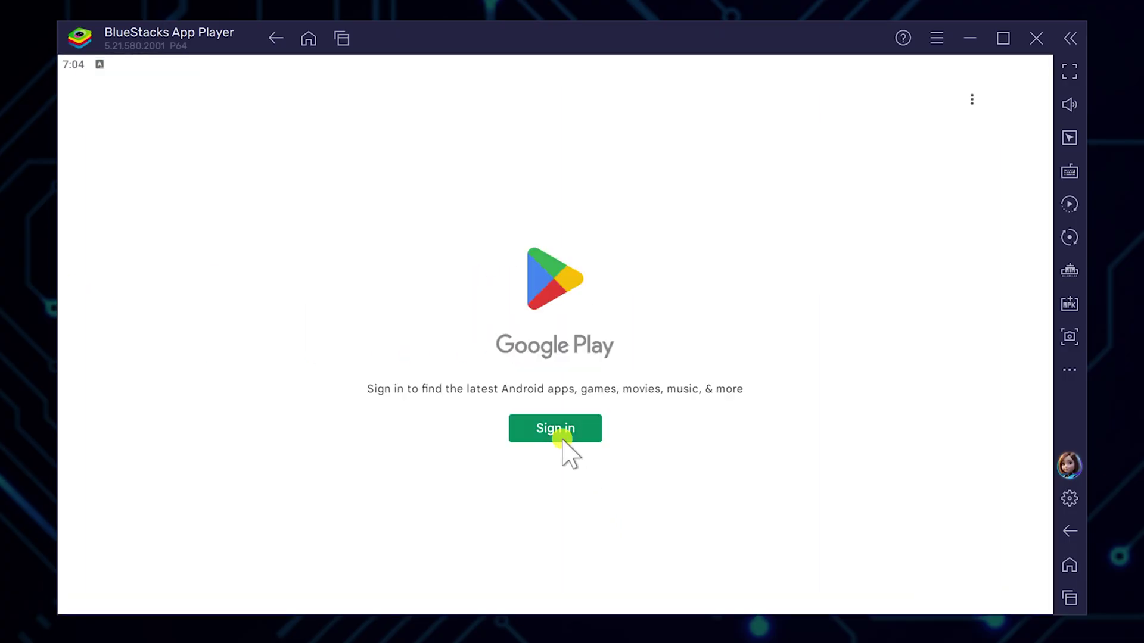
# Sign in to Google Play, install the 1.01 GB CookieRun: Kingdom, and launch it with Play.
pyautogui.click(564, 442)
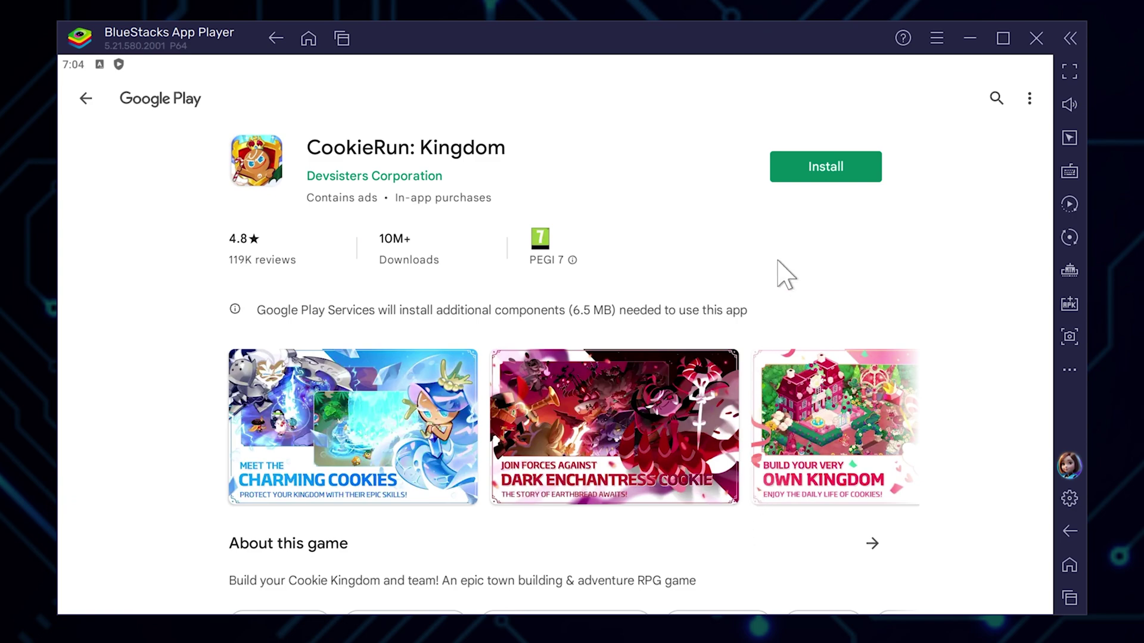
pyautogui.click(814, 165)
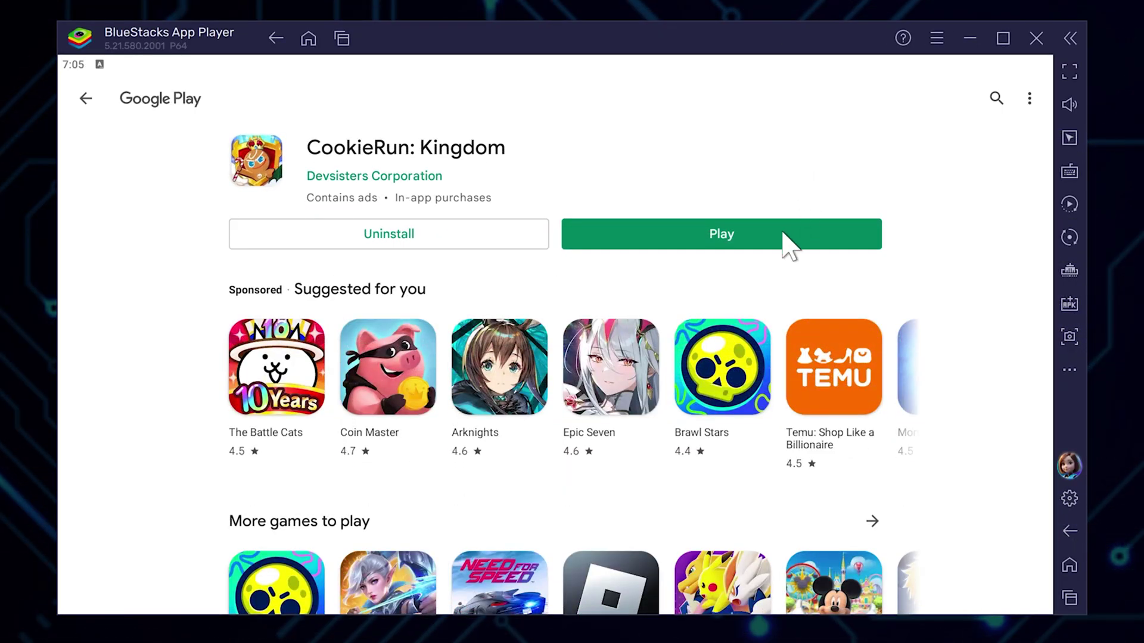
pyautogui.click(762, 245)
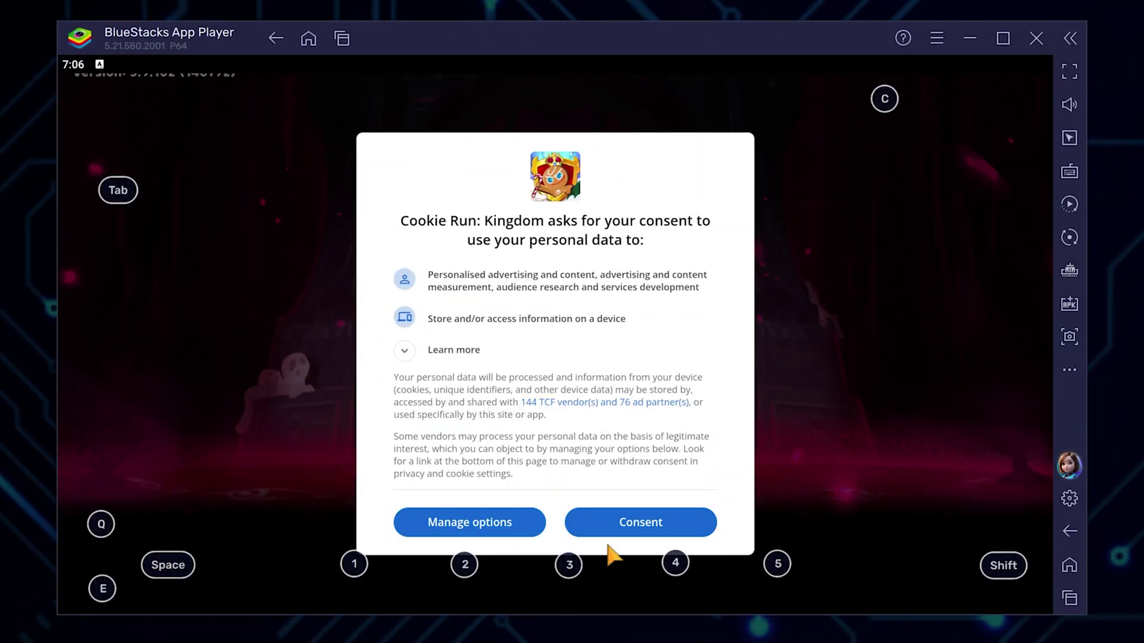
# Give consent in CookieRun: Kingdom and download its data pack with English voice-over.
pyautogui.click(625, 524)
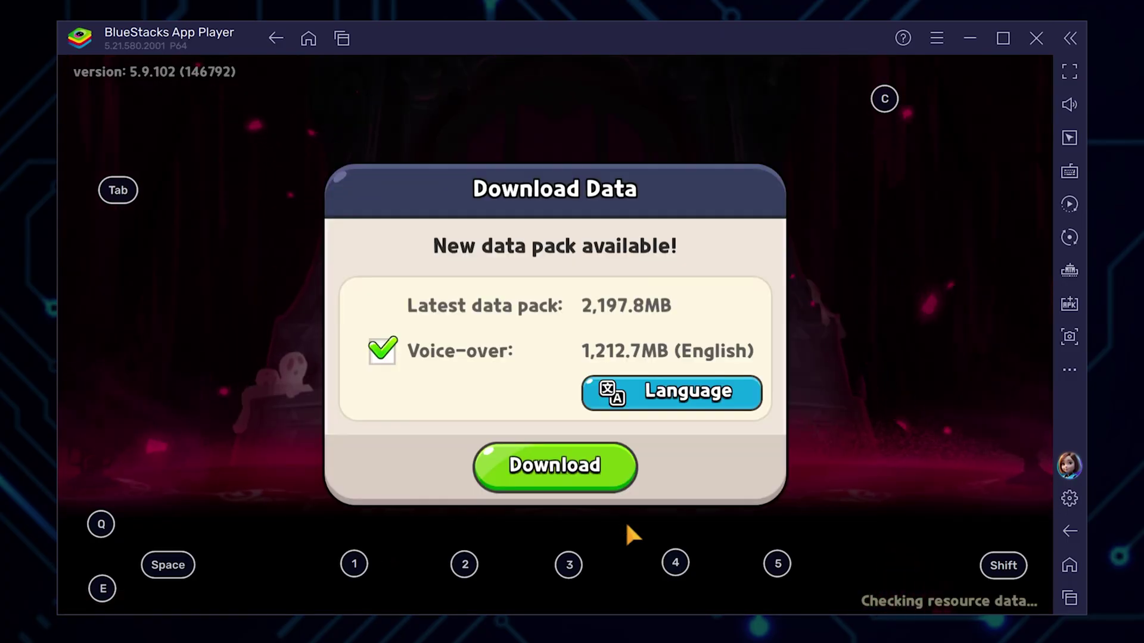
pyautogui.click(572, 495)
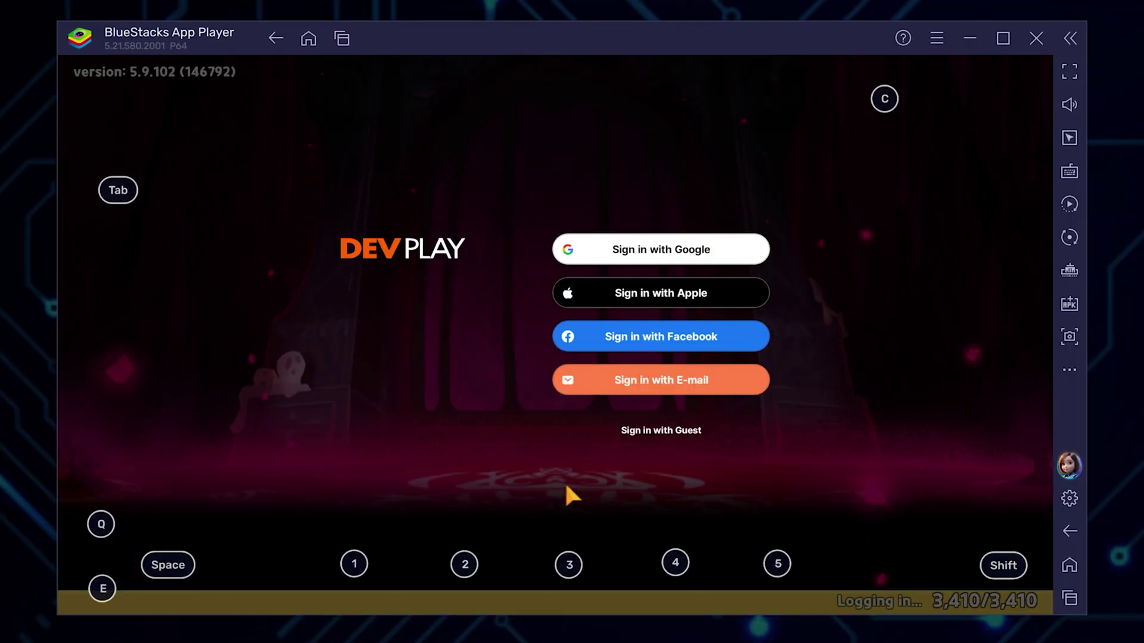
# Log in as a guest despite the warning and confirm playing on the Dark Cacao server.
pyautogui.click(632, 432)
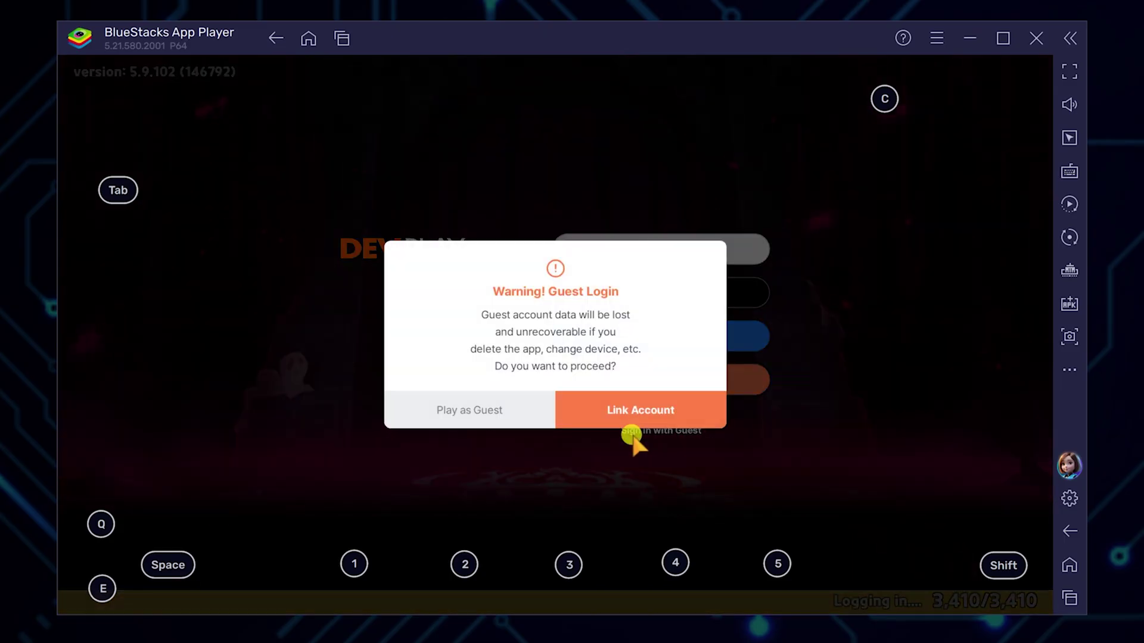
pyautogui.click(496, 413)
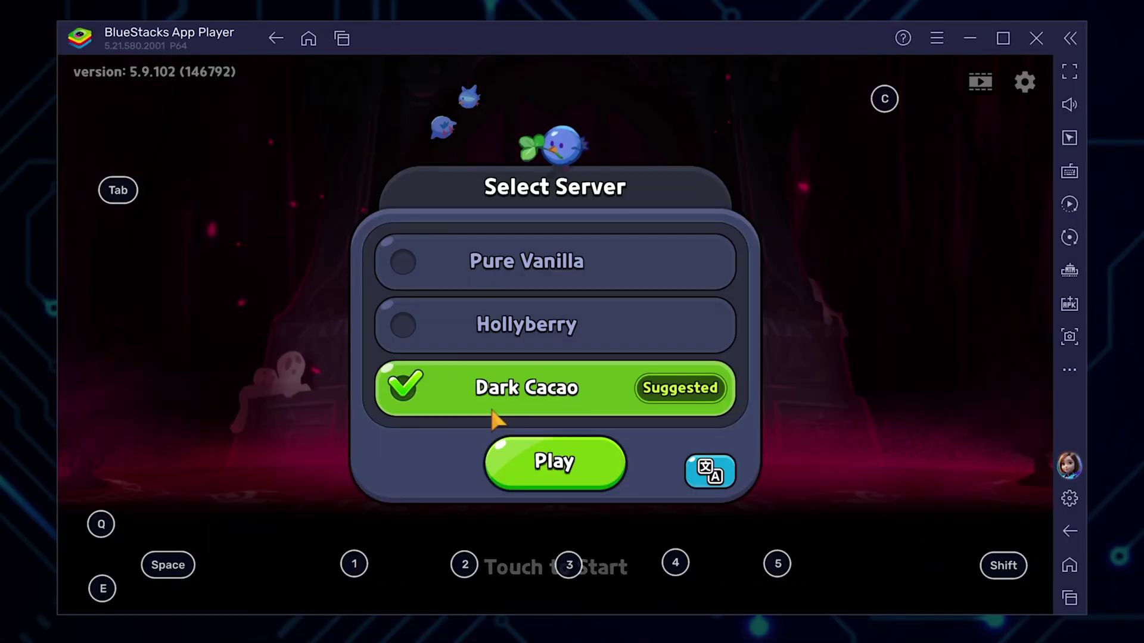
pyautogui.click(543, 477)
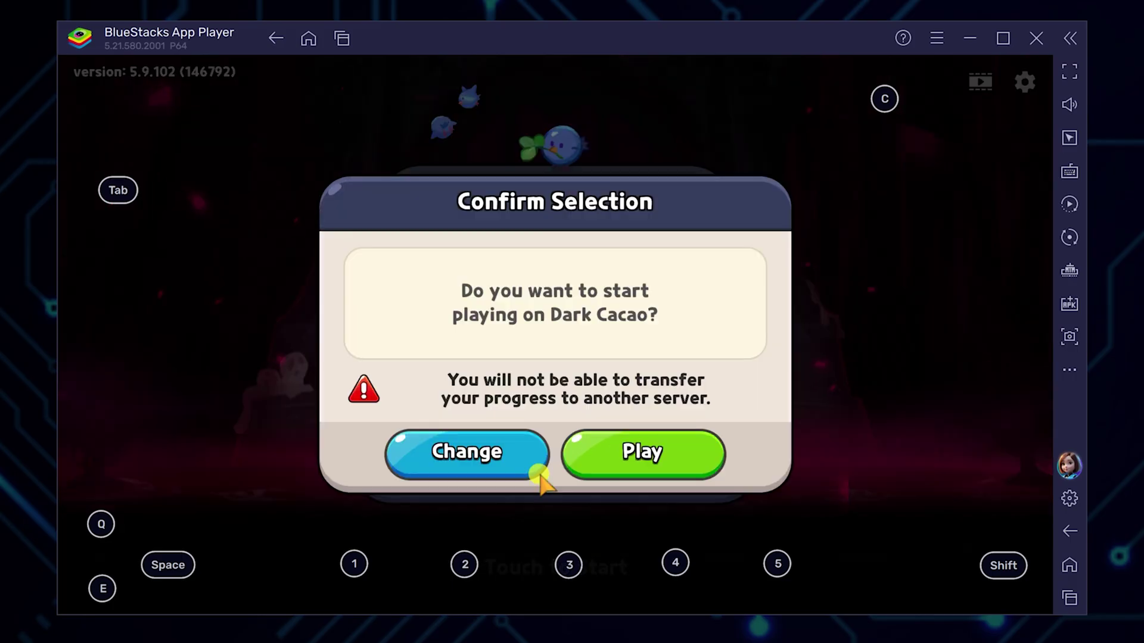
pyautogui.click(608, 466)
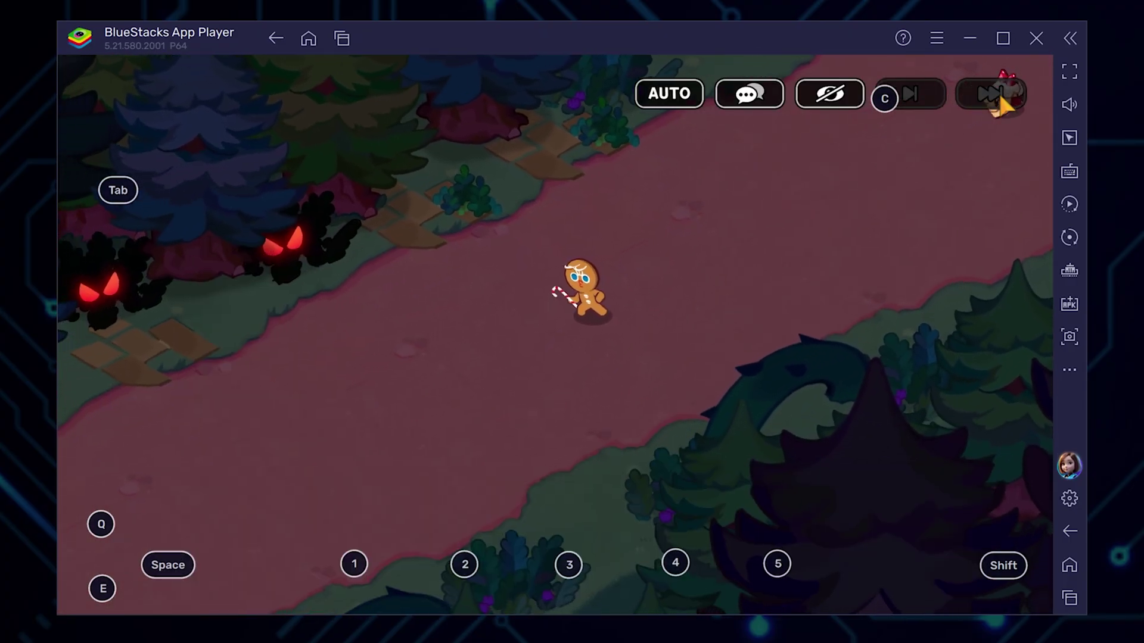
# Skip the battle cutscene, fire GingerBrave's skill with key 3, and skip the wake-up dialogue.
pyautogui.click(990, 94)
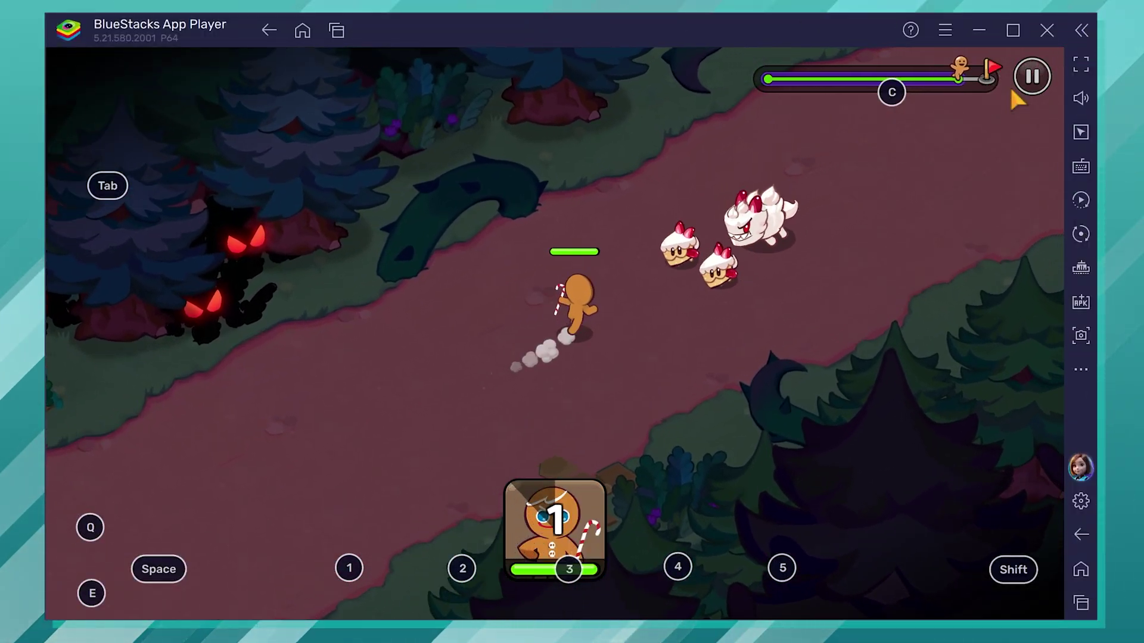
pyautogui.press('3')
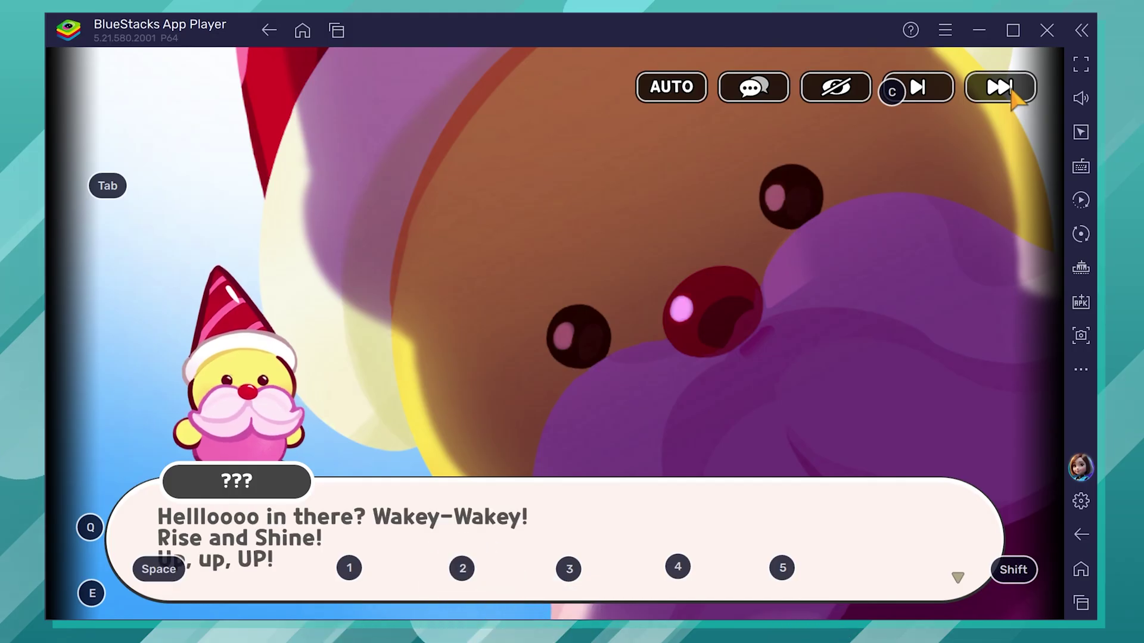
pyautogui.click(1001, 88)
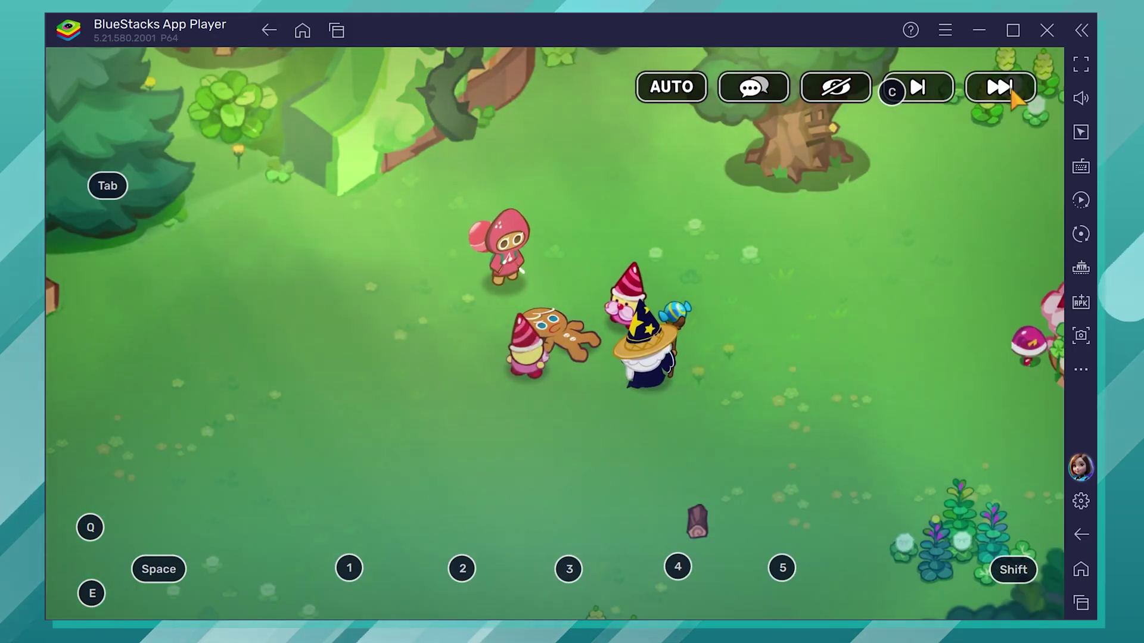